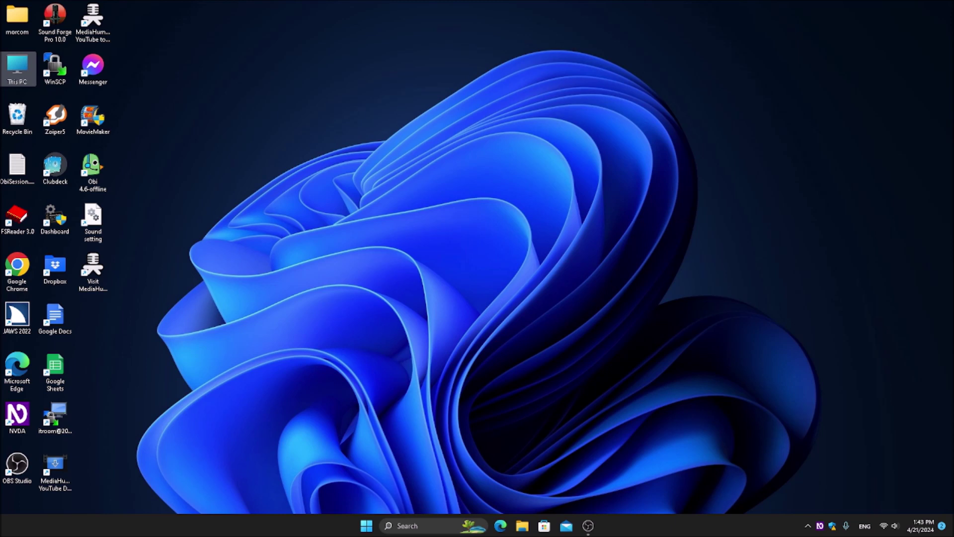
- Open the NVDA settings and go to the Braille category
{"action": "key", "text": "Insert+n"}
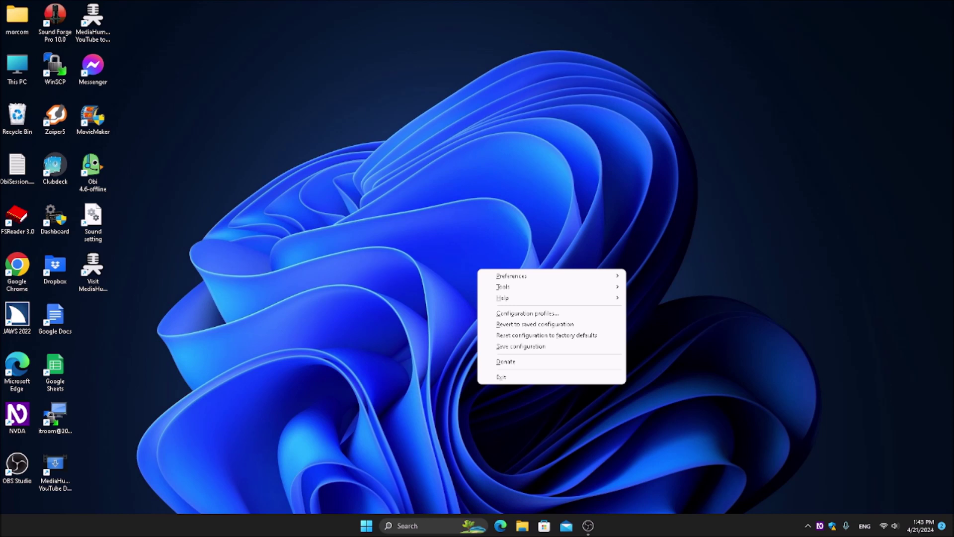
{"action": "key", "text": "Down"}
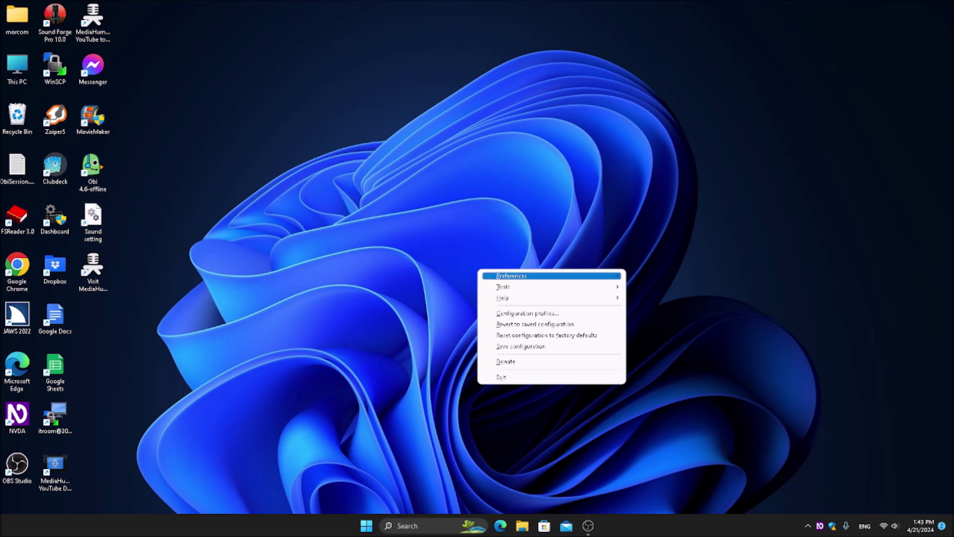
{"action": "key", "text": "Right"}
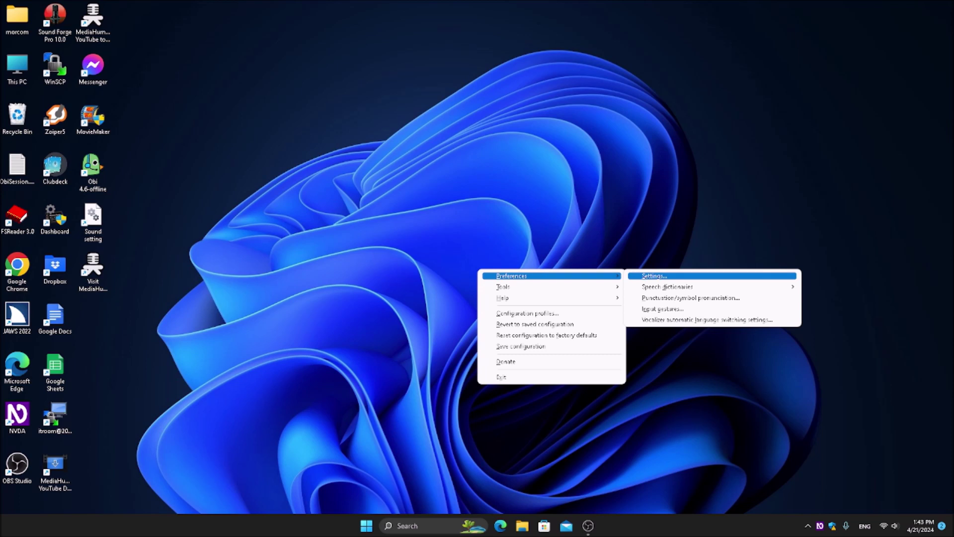
{"action": "key", "text": "Return"}
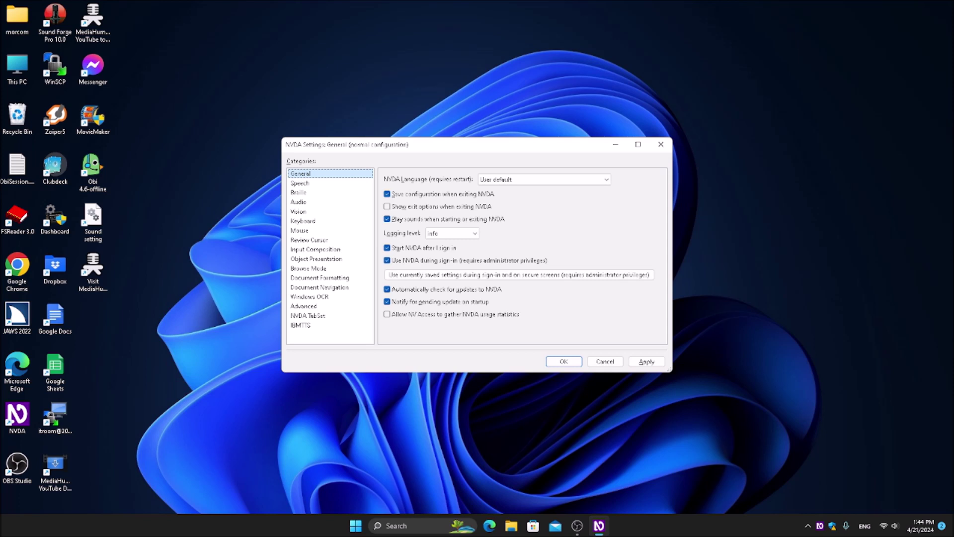
{"action": "left_click", "coordinate": [300, 182]}
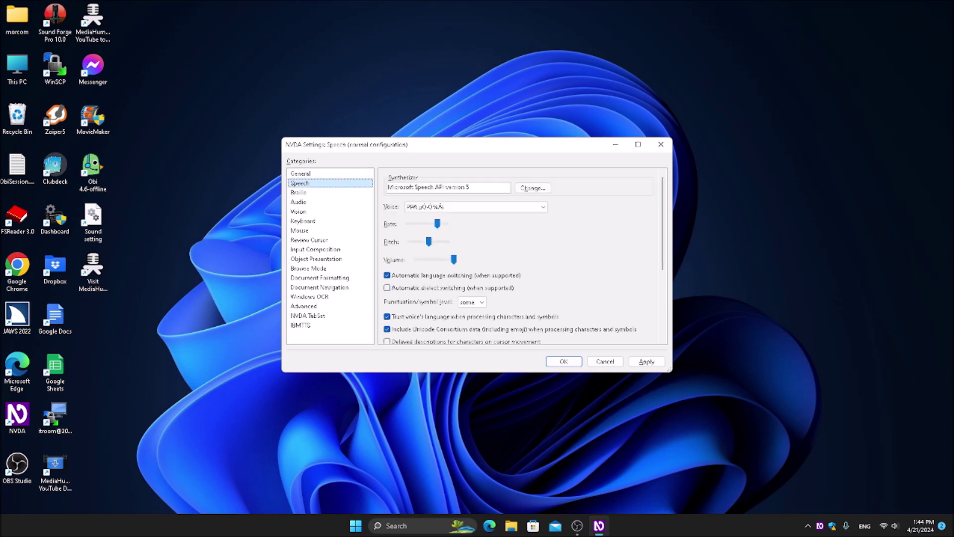
{"action": "left_click", "coordinate": [299, 192]}
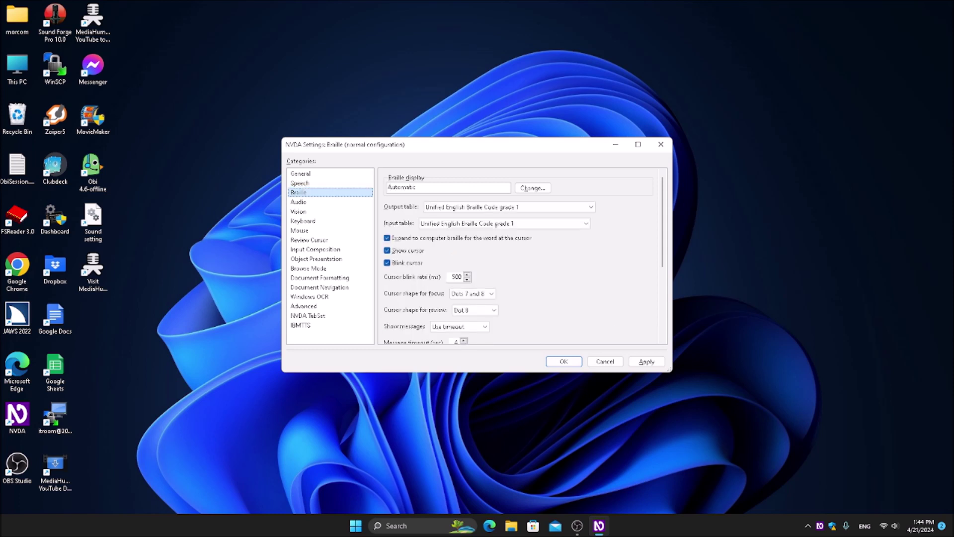
{"action": "left_click", "coordinate": [300, 183]}
{"action": "left_click", "coordinate": [298, 192]}
{"action": "key", "text": "Up"}
{"action": "key", "text": "Up"}
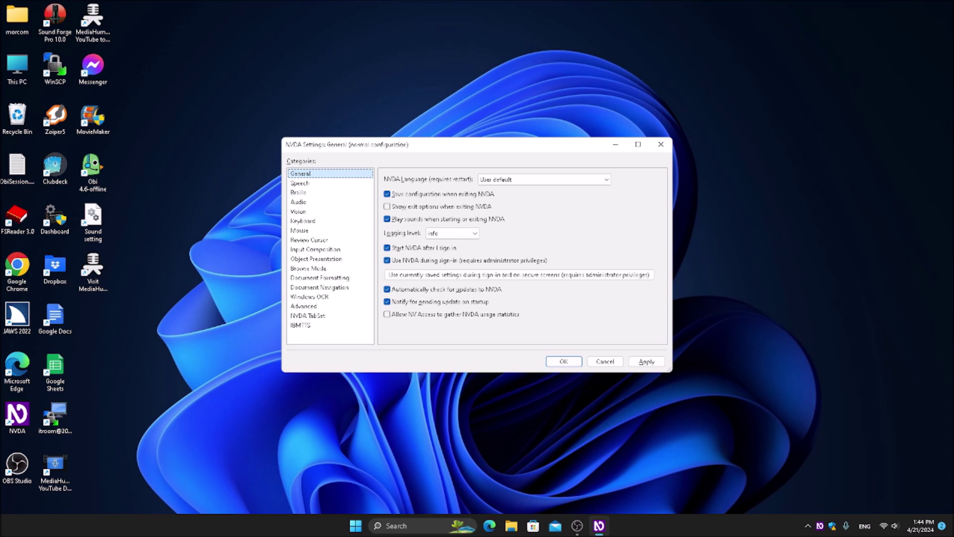
{"action": "key", "text": "Down"}
{"action": "key", "text": "Down"}
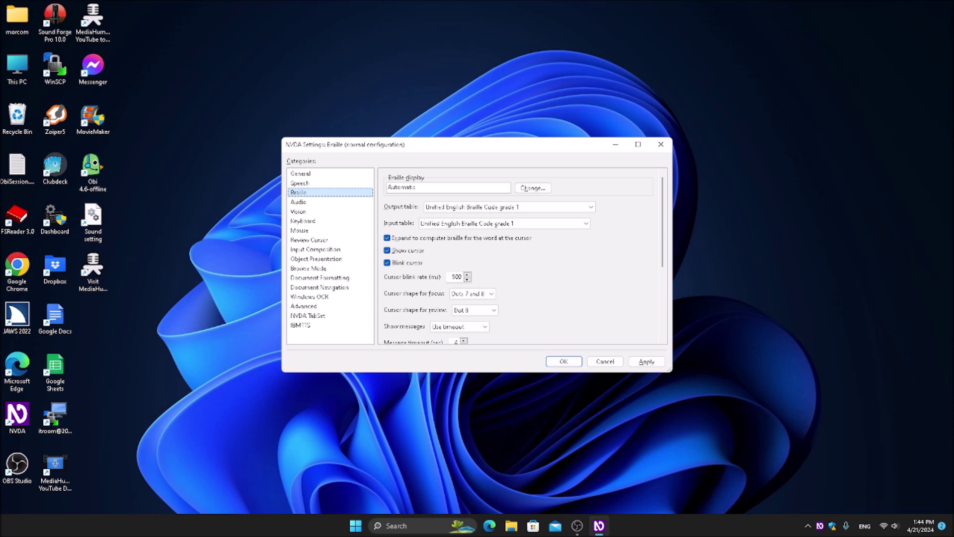
- Set the braille output table to Thai 6 dot and close the settings with the change kept
{"action": "key", "text": "Tab"}
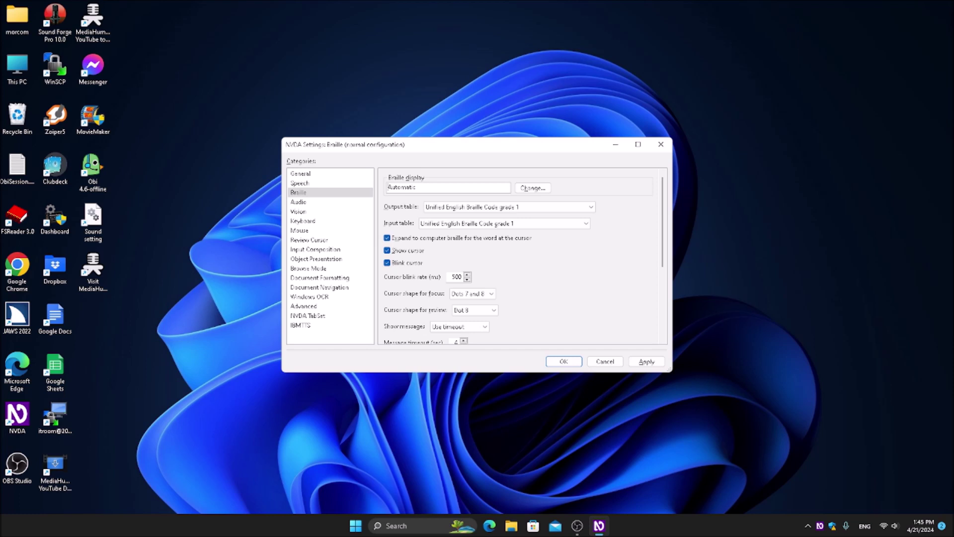
{"action": "key", "text": "Tab"}
{"action": "key", "text": "Tab"}
{"action": "key", "text": "t"}
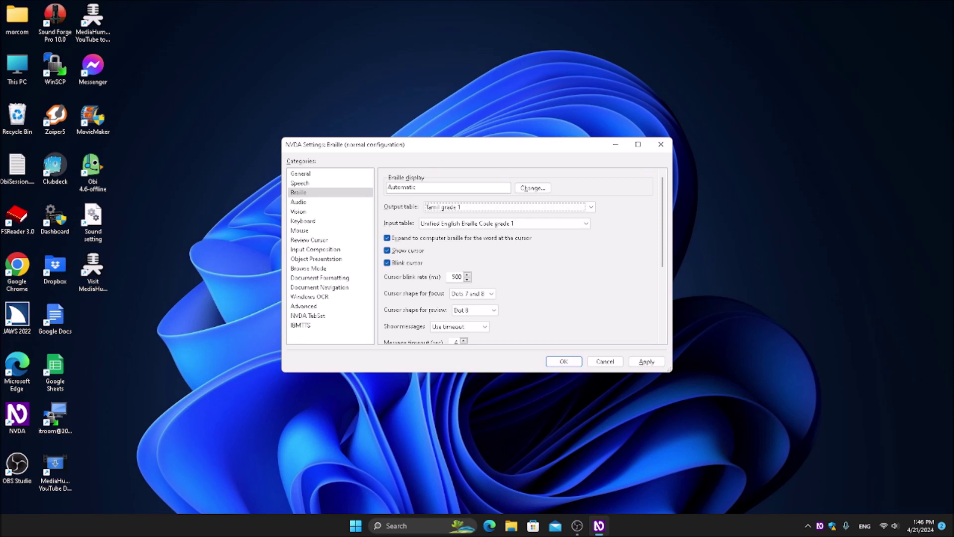
{"action": "key", "text": "Down"}
{"action": "key", "text": "Down"}
{"action": "key", "text": "Down"}
{"action": "key", "text": "Escape"}
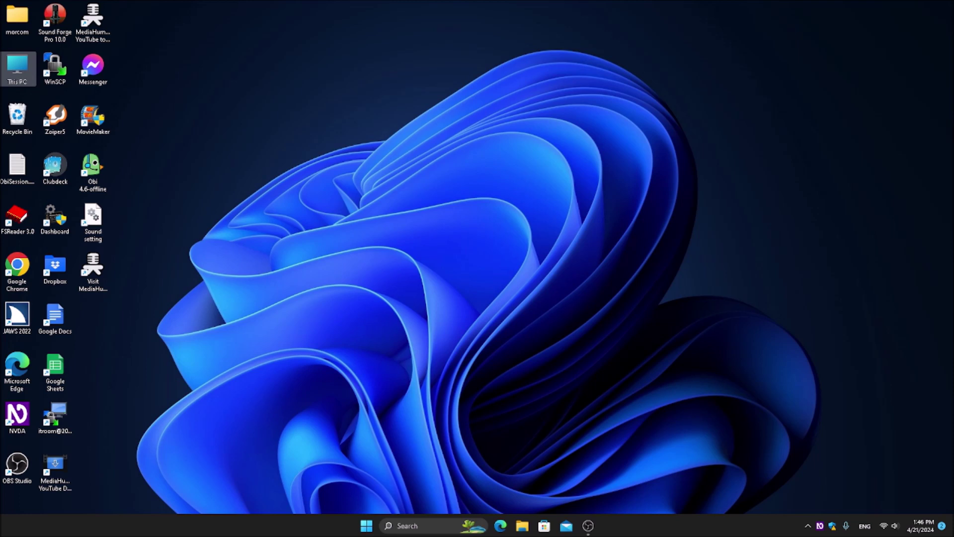
- Reopen the NVDA settings from the desktop and return to the Braille category
{"action": "key", "text": "Insert+n"}
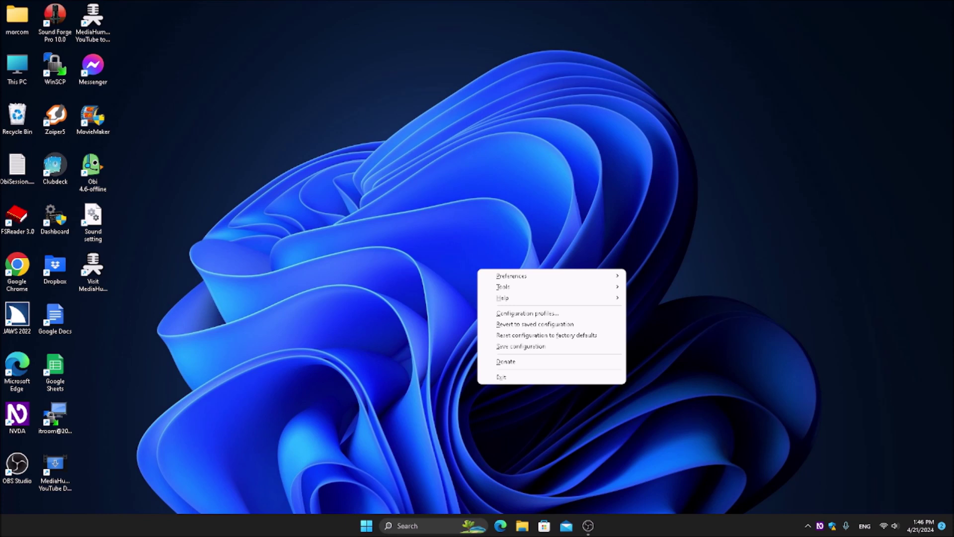
{"action": "key", "text": "Down"}
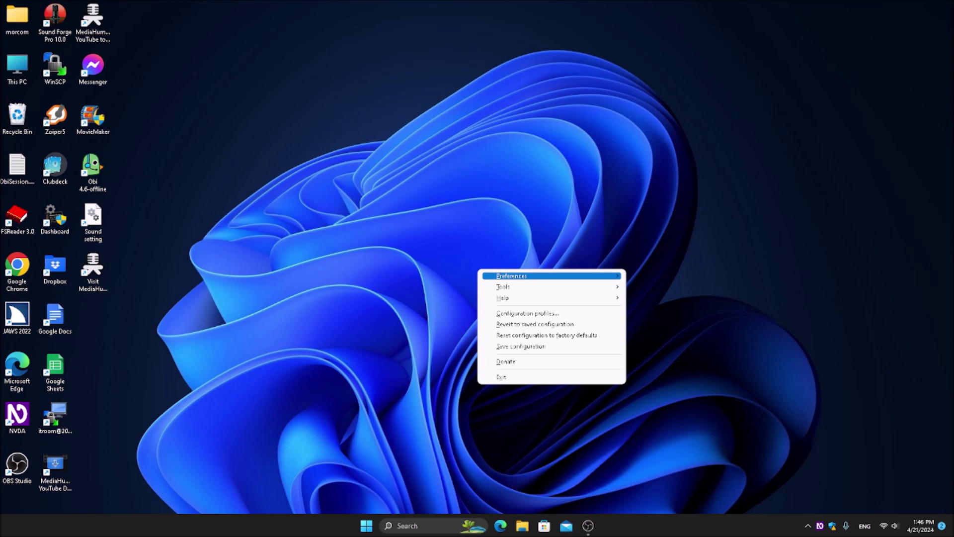
{"action": "key", "text": "Right"}
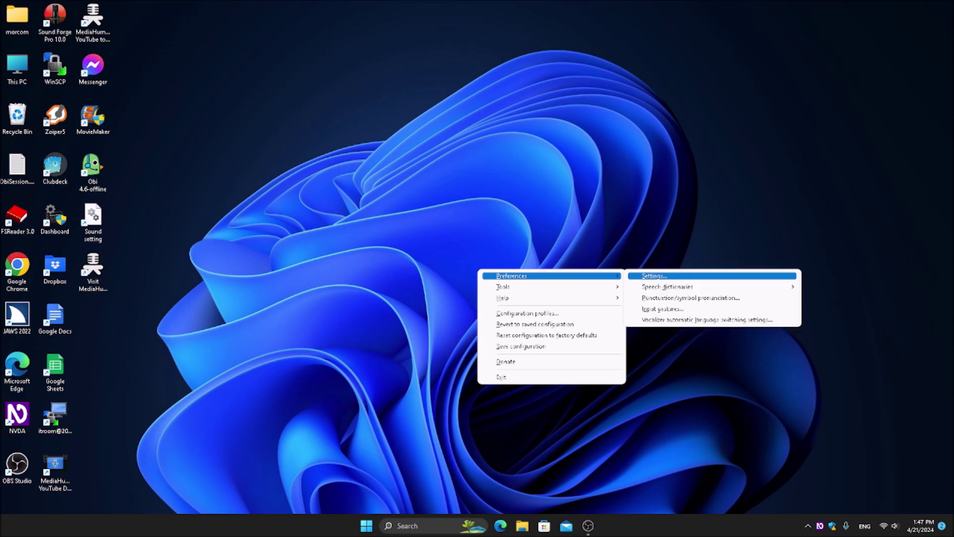
{"action": "key", "text": "Return"}
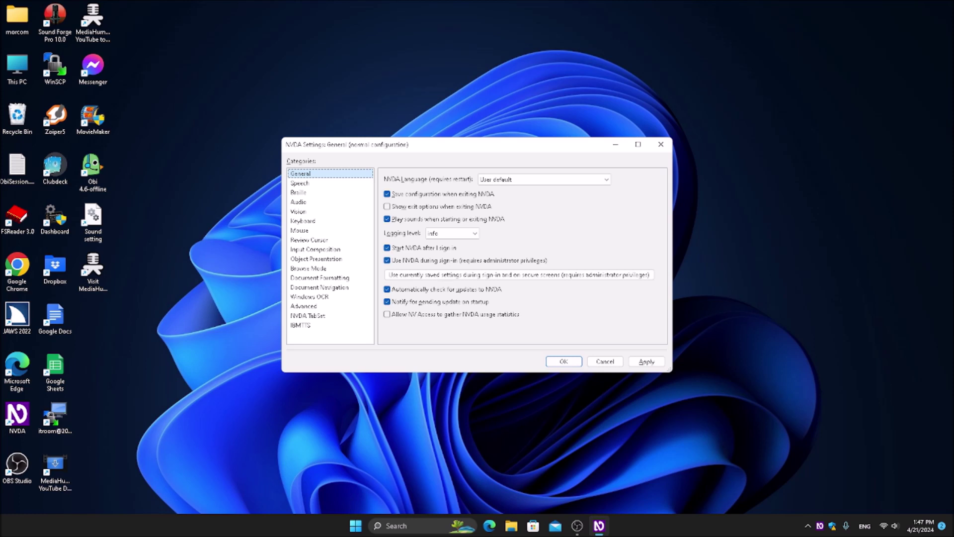
{"action": "key", "text": "Down"}
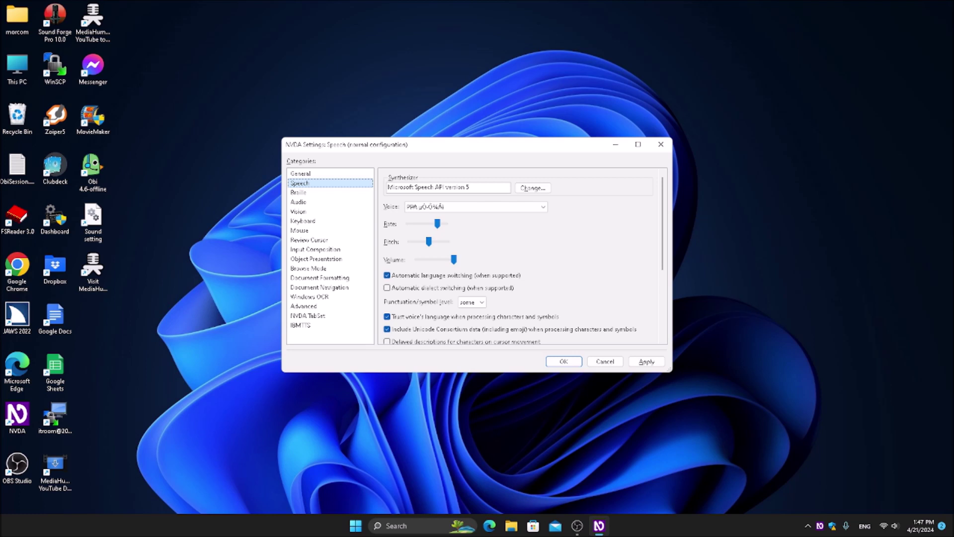
{"action": "key", "text": "Down"}
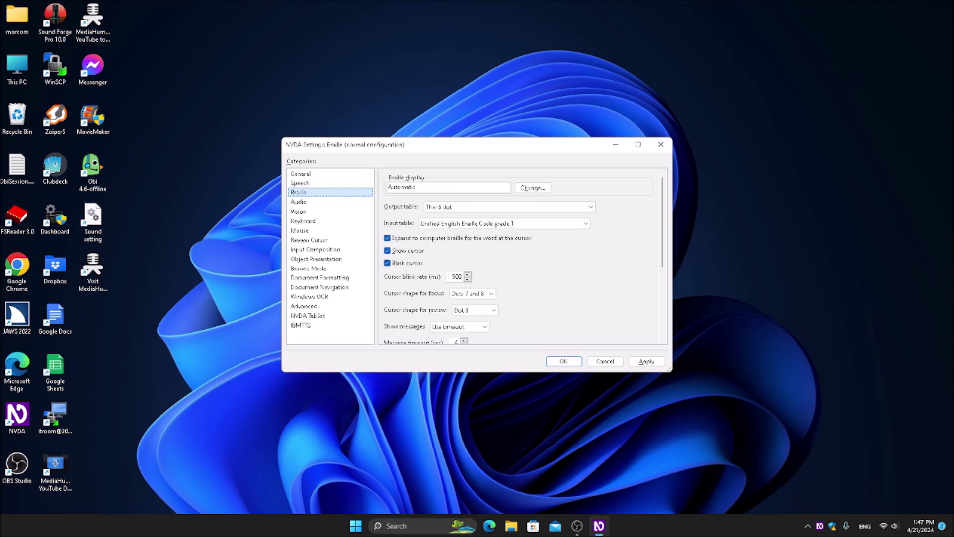
- Set the braille input table to Thai 8 dot computer braille
{"action": "key", "text": "Tab"}
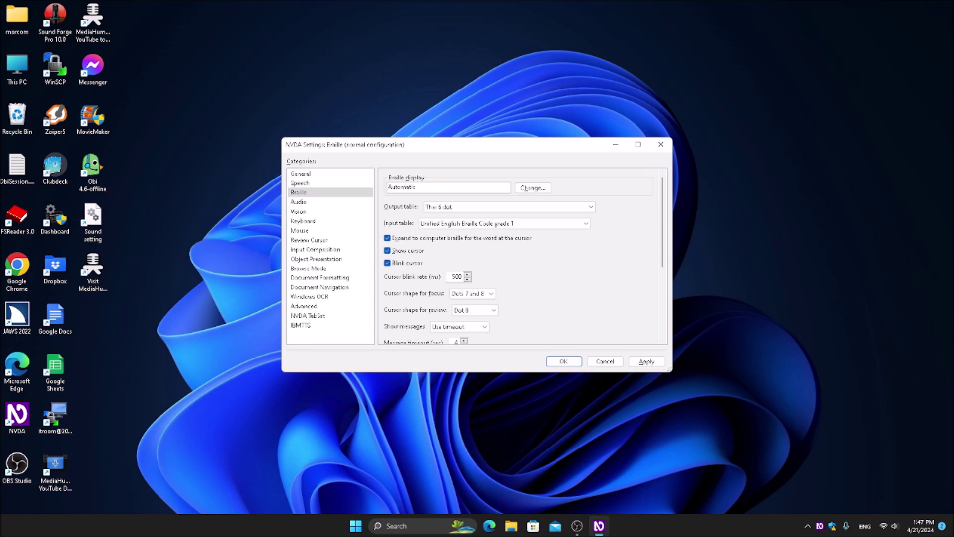
{"action": "key", "text": "Tab"}
{"action": "key", "text": "Tab"}
{"action": "key", "text": "Tab"}
{"action": "key", "text": "t"}
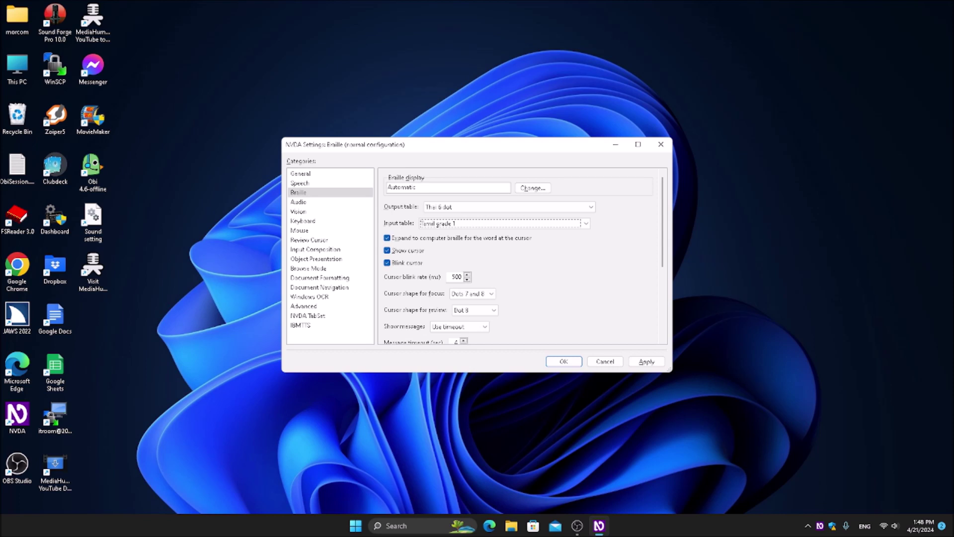
{"action": "key", "text": "Down"}
{"action": "key", "text": "Down"}
{"action": "key", "text": "Tab"}
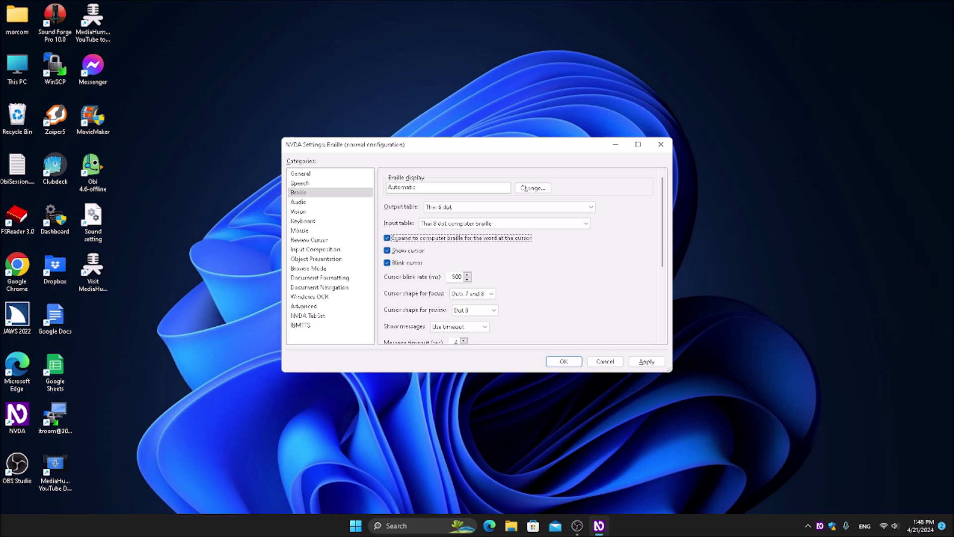
- Review the braille output and input tables, keep Thai 6 dot for output, and save the settings
{"action": "key", "text": "shift+Tab"}
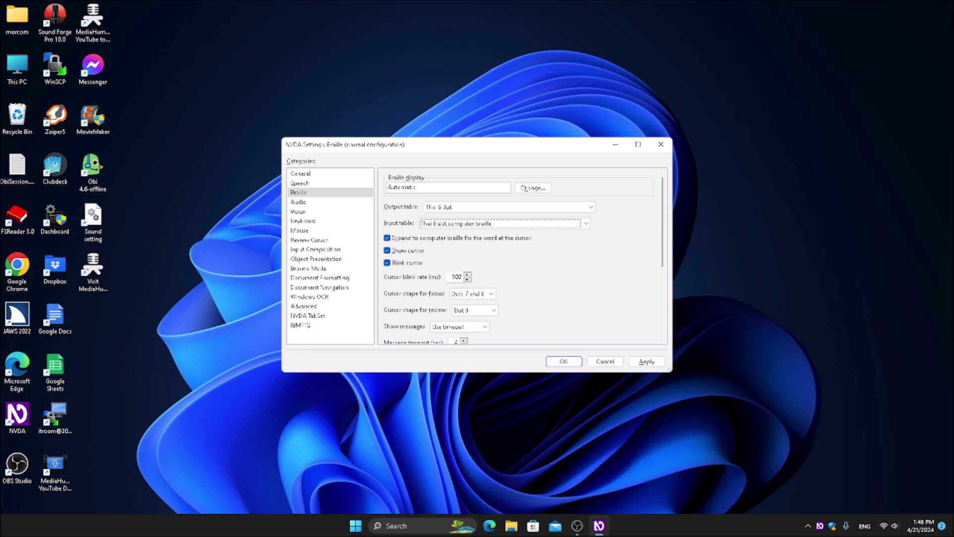
{"action": "key", "text": "shift+Tab"}
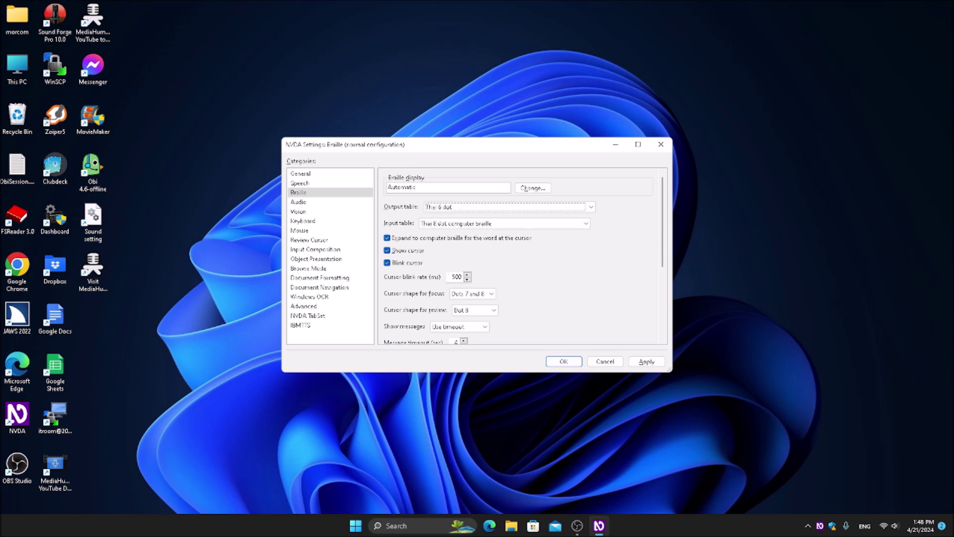
{"action": "key", "text": "Down"}
{"action": "key", "text": "Up"}
{"action": "key", "text": "Tab"}
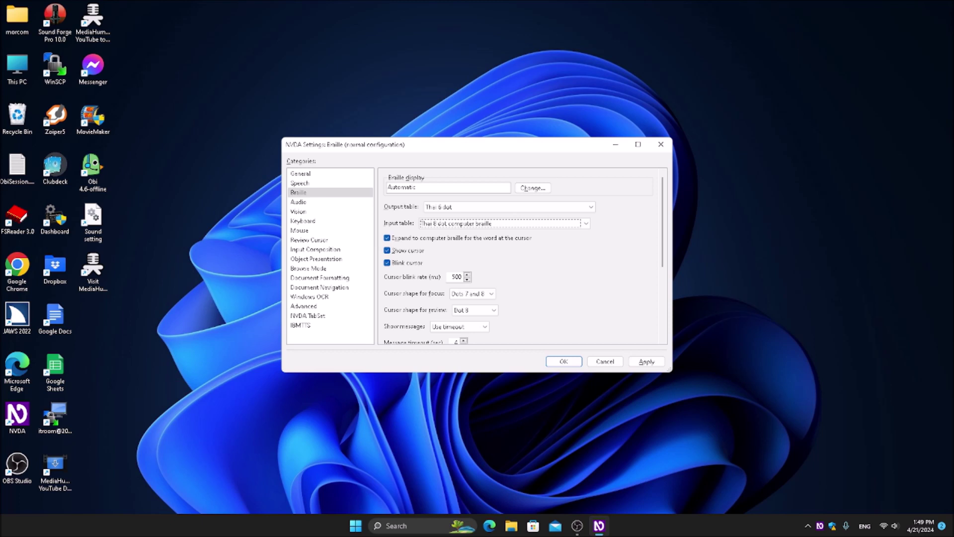
{"action": "key", "text": "Return"}
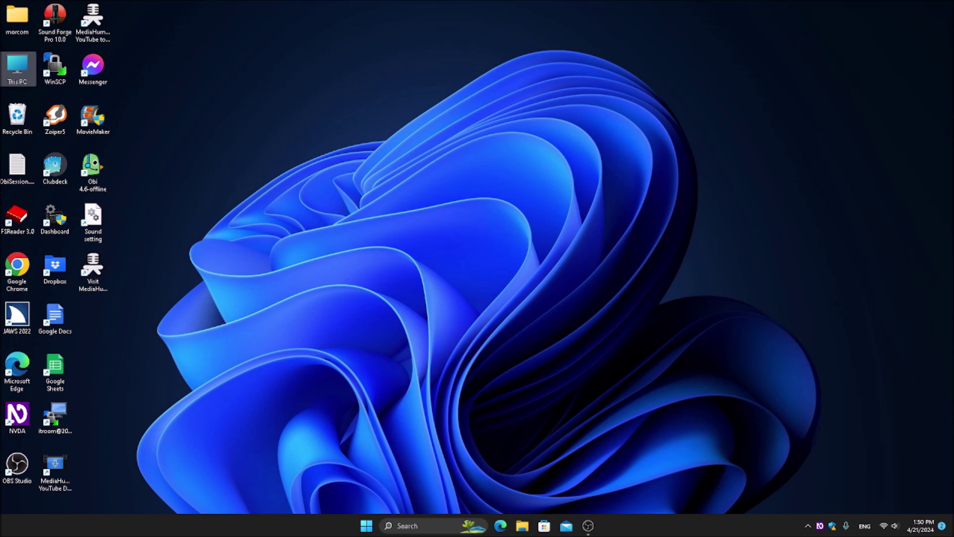
- Bring up the braille display selection and accept Automatic as the braille display
{"action": "key", "text": "ctrl+Insert+a"}
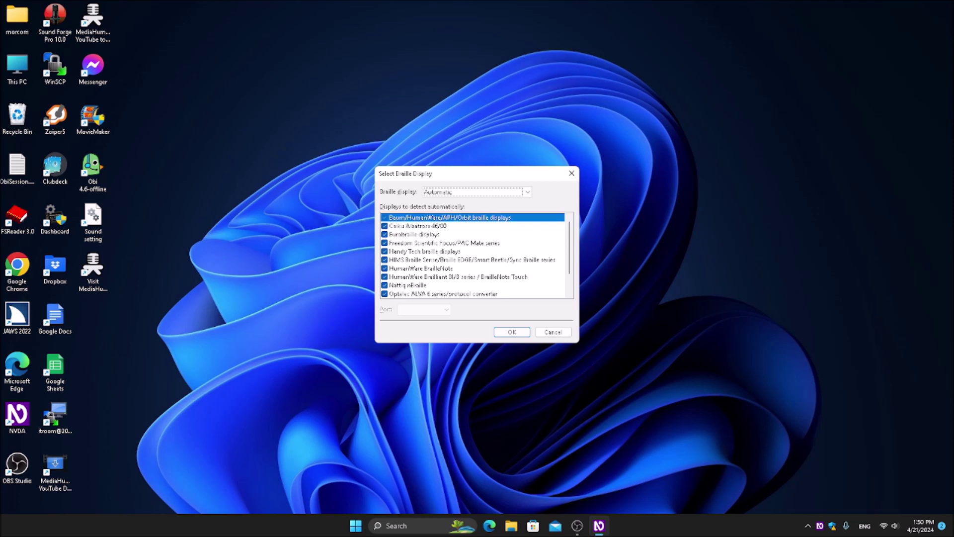
{"action": "key", "text": "Escape"}
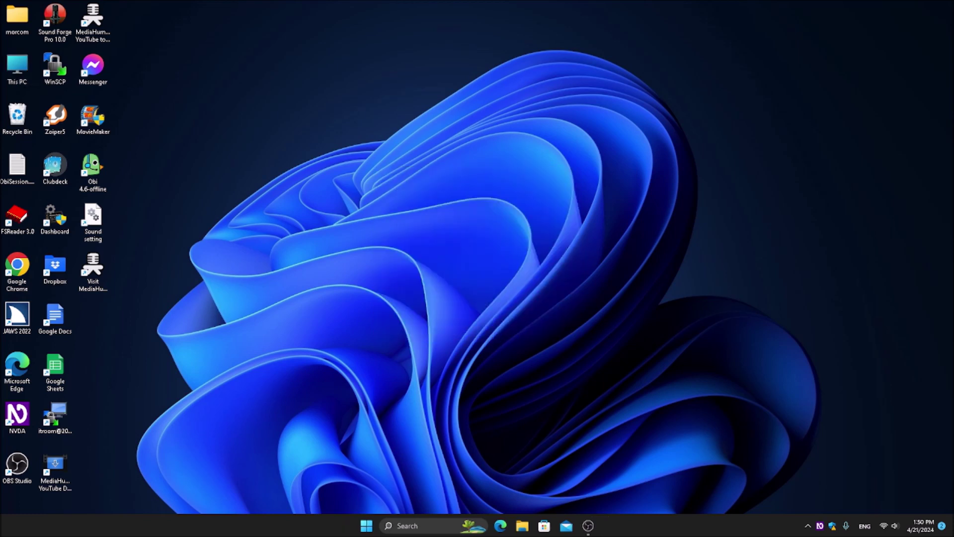
{"action": "key", "text": "ctrl+Insert+a"}
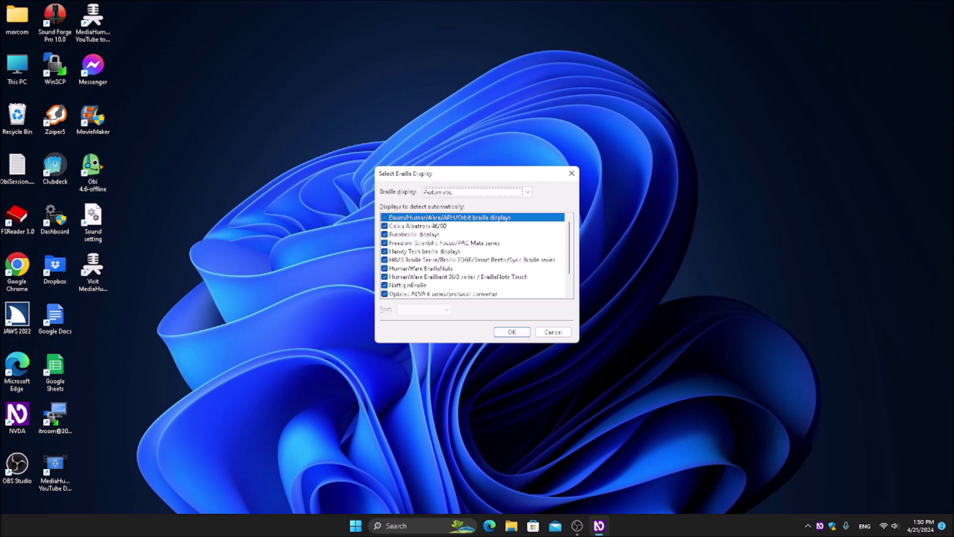
{"action": "key", "text": "Tab"}
{"action": "key", "text": "Tab"}
{"action": "key", "text": "Return"}
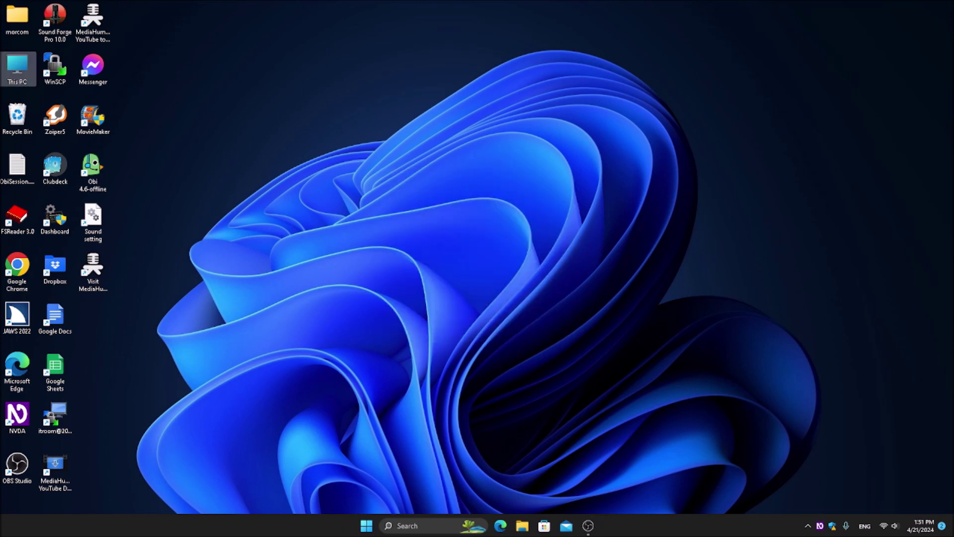